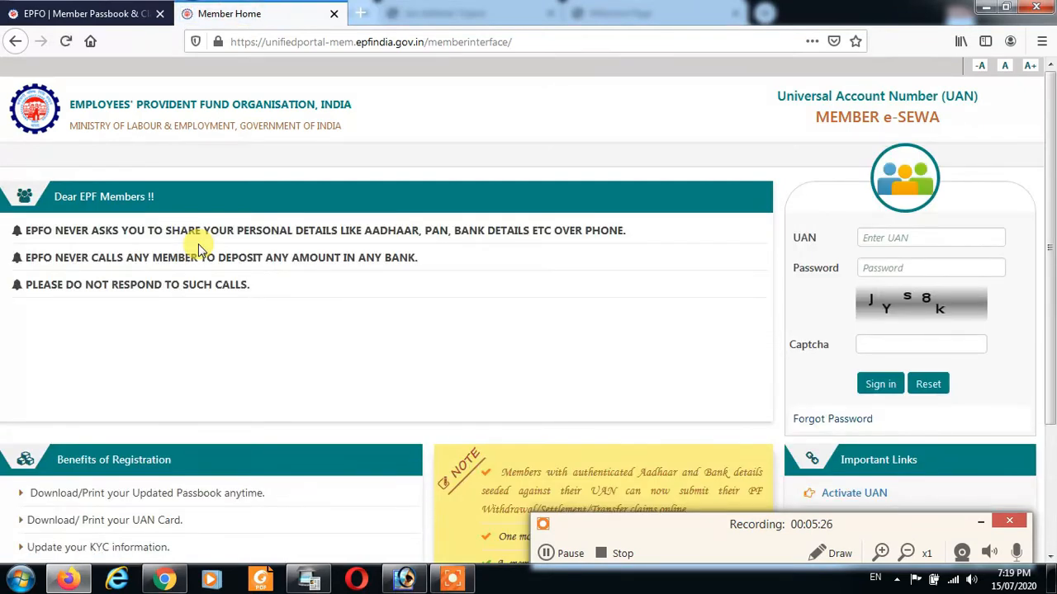
Fill the sign-in form with the member's UAN, the account password and the displayed captcha characters.
{"action": "left_click", "coordinate": [885, 237]}
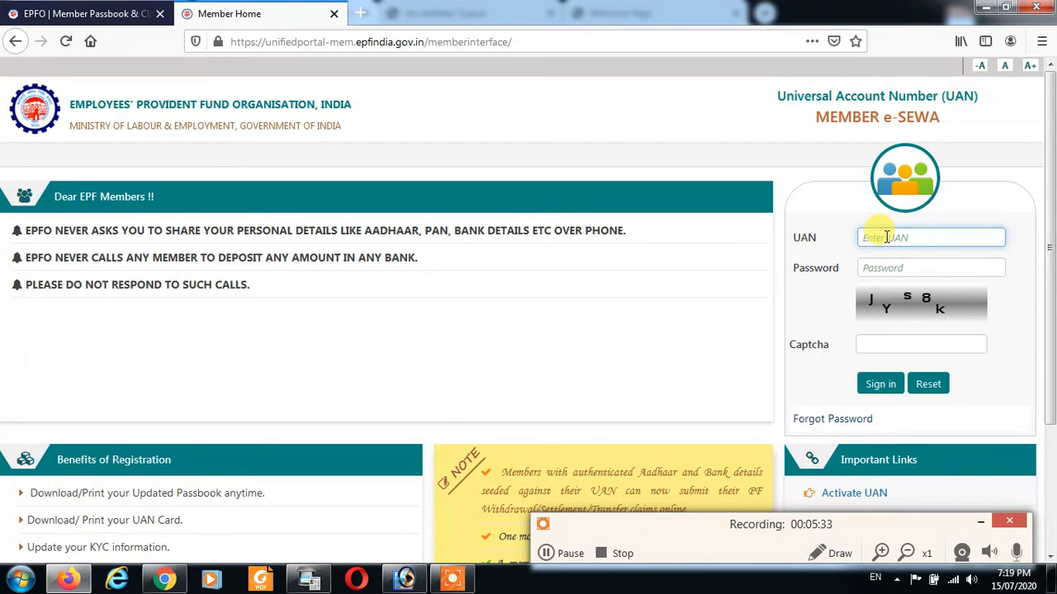
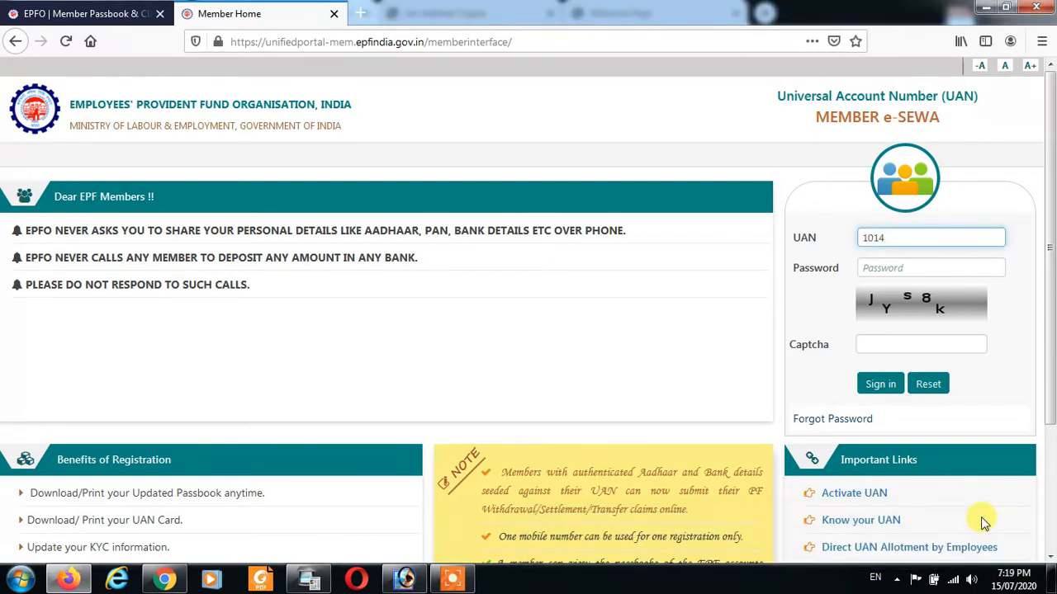
{"action": "key", "text": "Tab"}
{"action": "type", "text": "*****"}
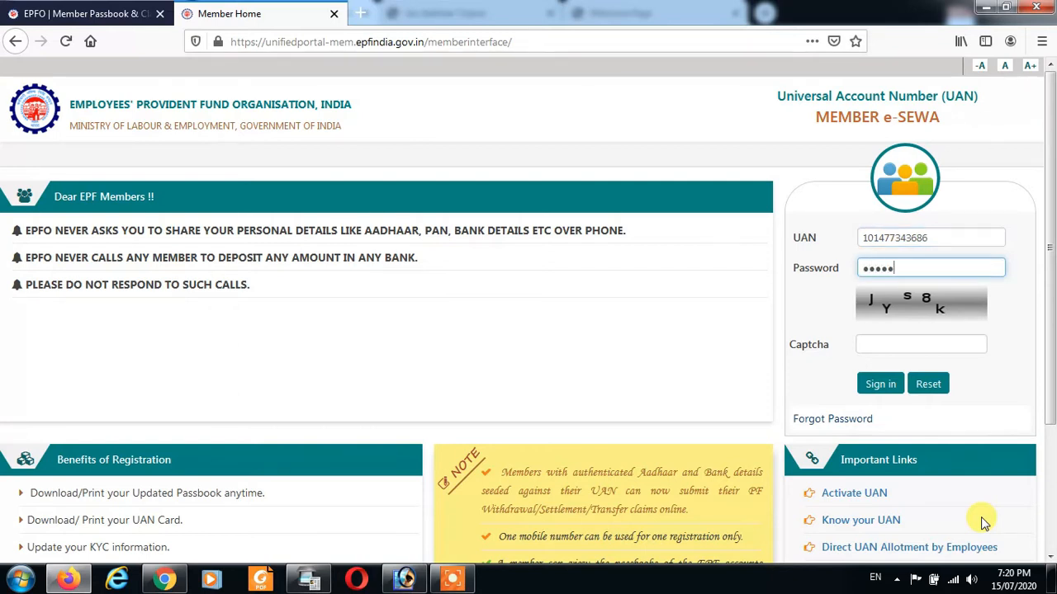
{"action": "type", "text": "****"}
{"action": "key", "text": "Tab"}
{"action": "type", "text": "JY"}
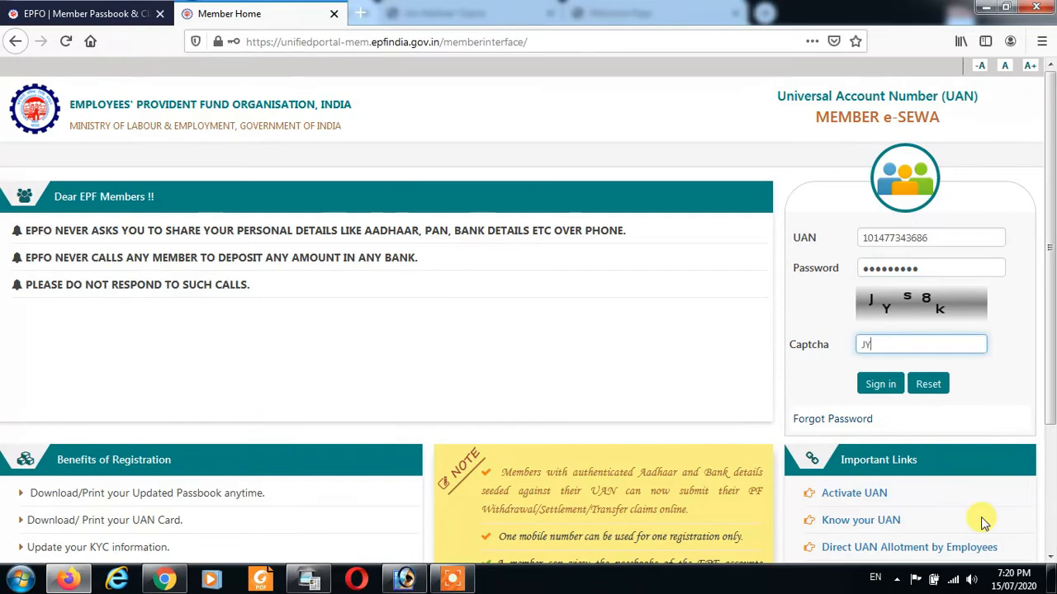
{"action": "type", "text": "s8k"}
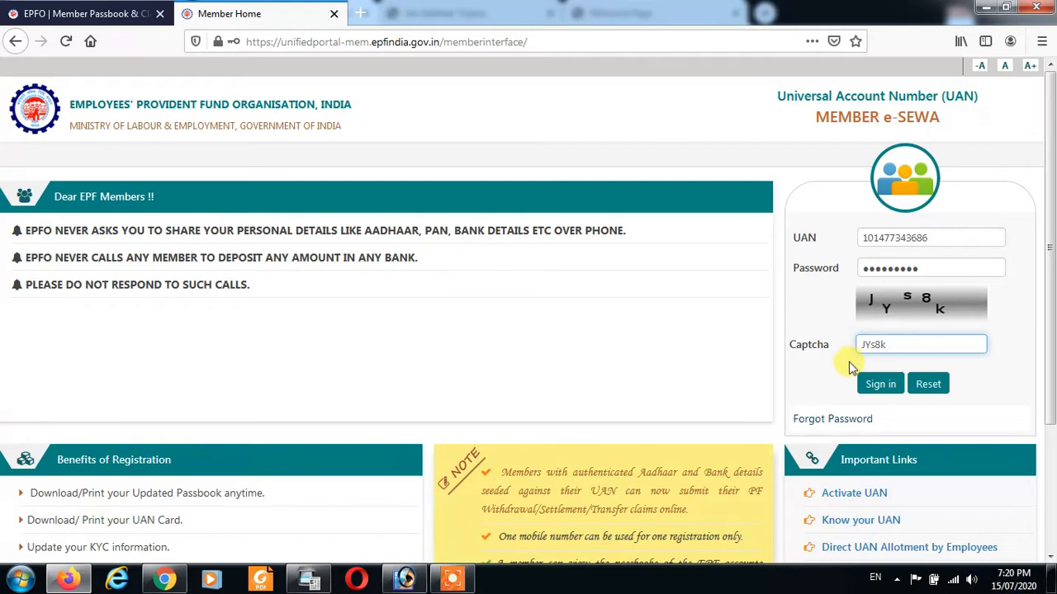
Sign in, defer the e-nomination alert with Later, and open Online Services > CLAIM (FORM-31,19,10C&10D).
{"action": "left_click", "coordinate": [880, 384]}
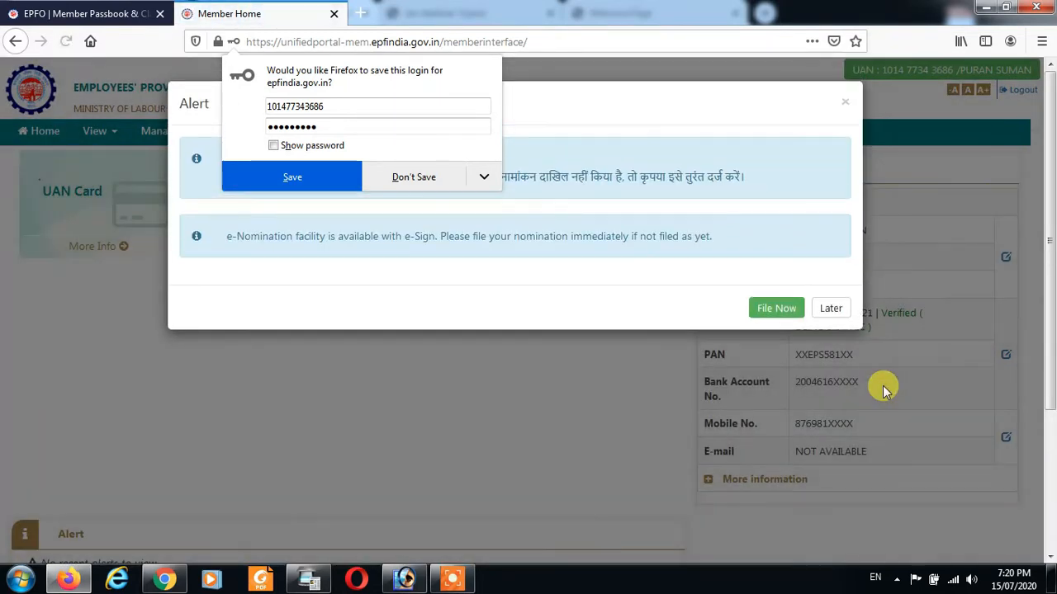
{"action": "left_click", "coordinate": [830, 308]}
{"action": "left_click", "coordinate": [341, 132]}
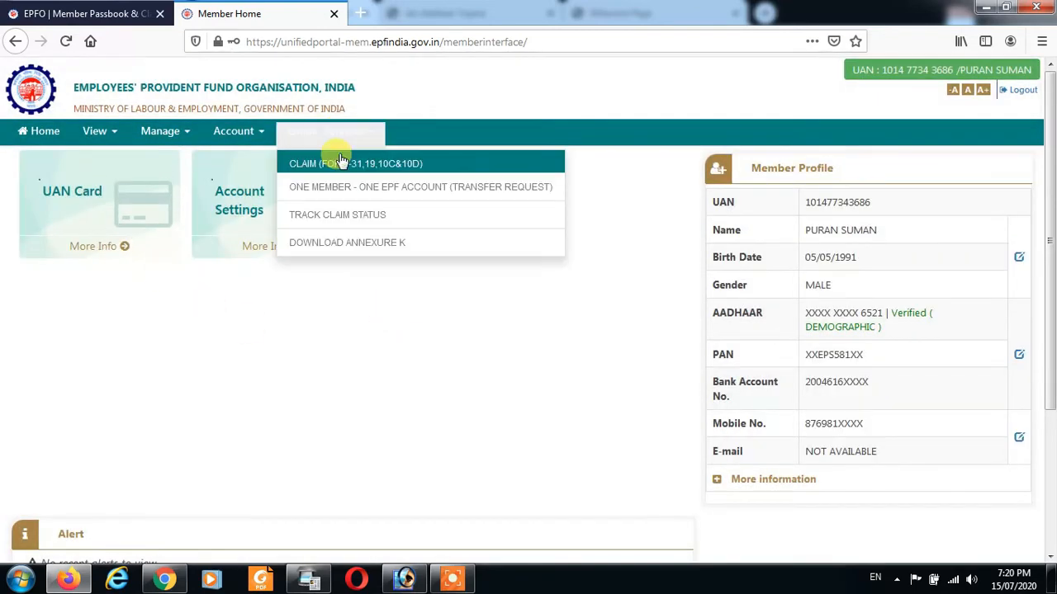
{"action": "left_click", "coordinate": [339, 161]}
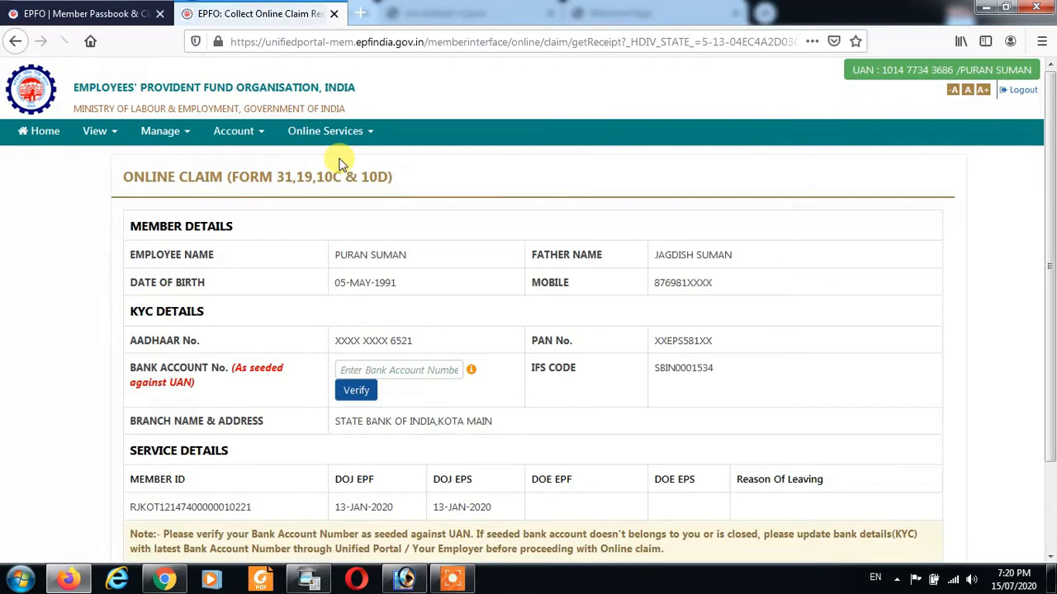
Enter the member's bank account number and verify it.
{"action": "left_click", "coordinate": [393, 368]}
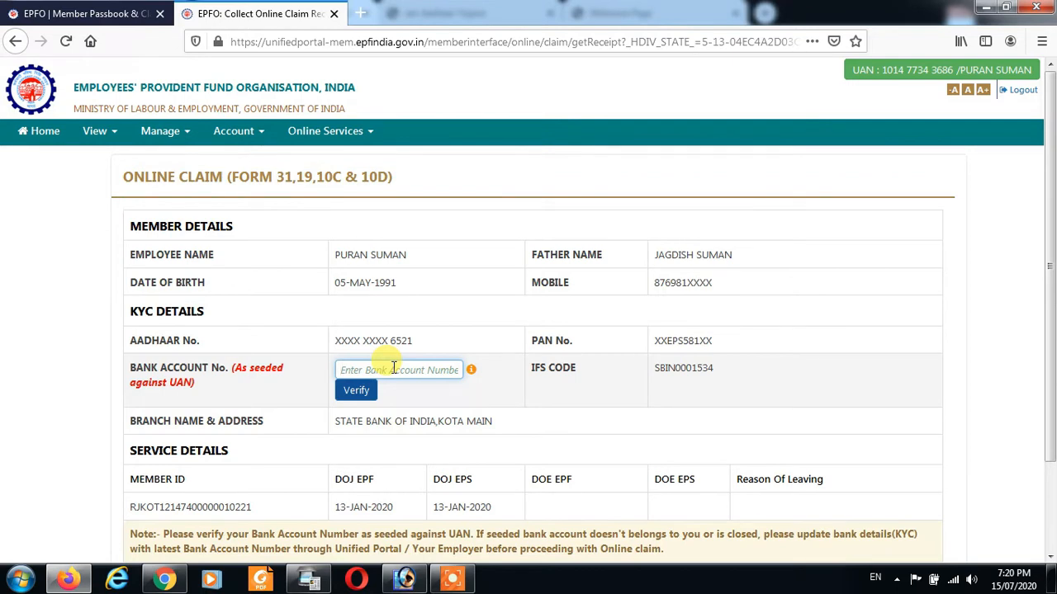
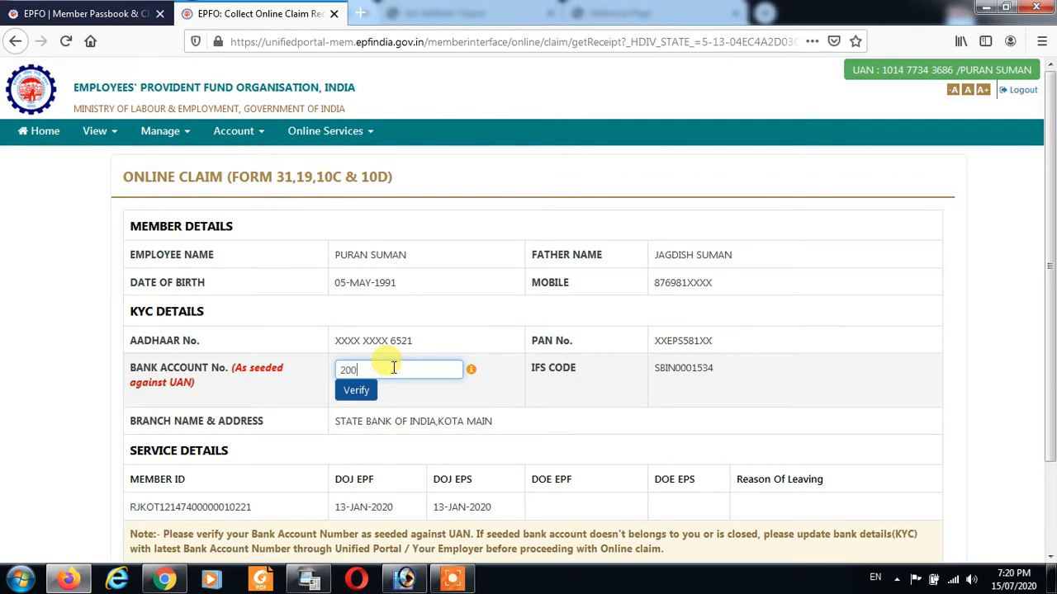
{"action": "left_click", "coordinate": [355, 391]}
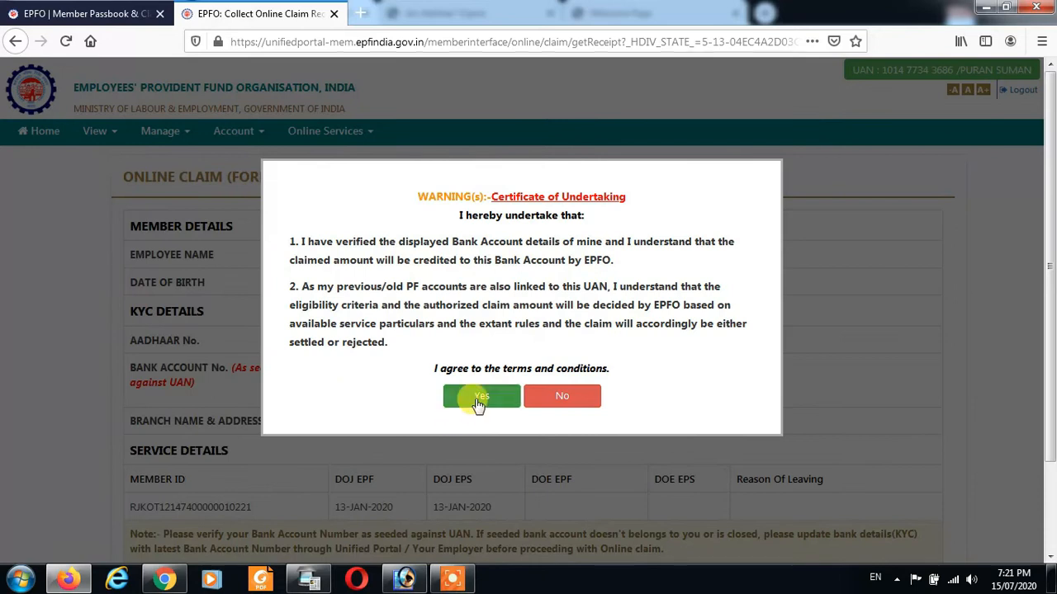
Accept the Certificate of Undertaking and proceed to the online claim.
{"action": "left_click", "coordinate": [479, 396]}
{"action": "scroll", "coordinate": [608, 357], "scroll_direction": "down", "scroll_amount": 3}
{"action": "left_click", "coordinate": [551, 442]}
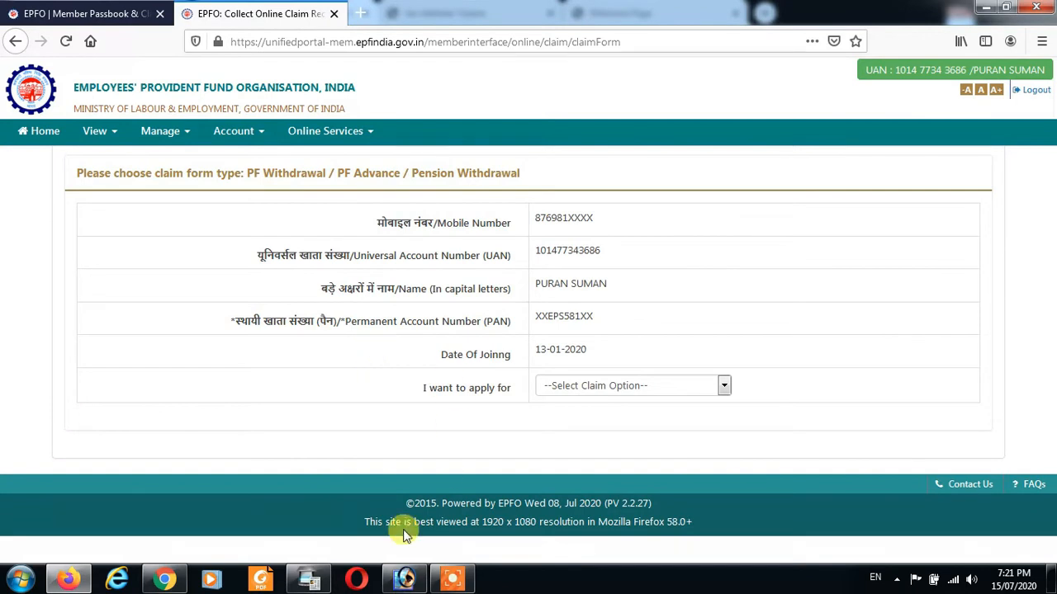
Start a photo scan in the Canon utility, then choose PF ADVANCE (FORM-31) under the KAPIL ENTERPRISES service.
{"action": "left_click", "coordinate": [306, 578]}
{"action": "left_click", "coordinate": [809, 289]}
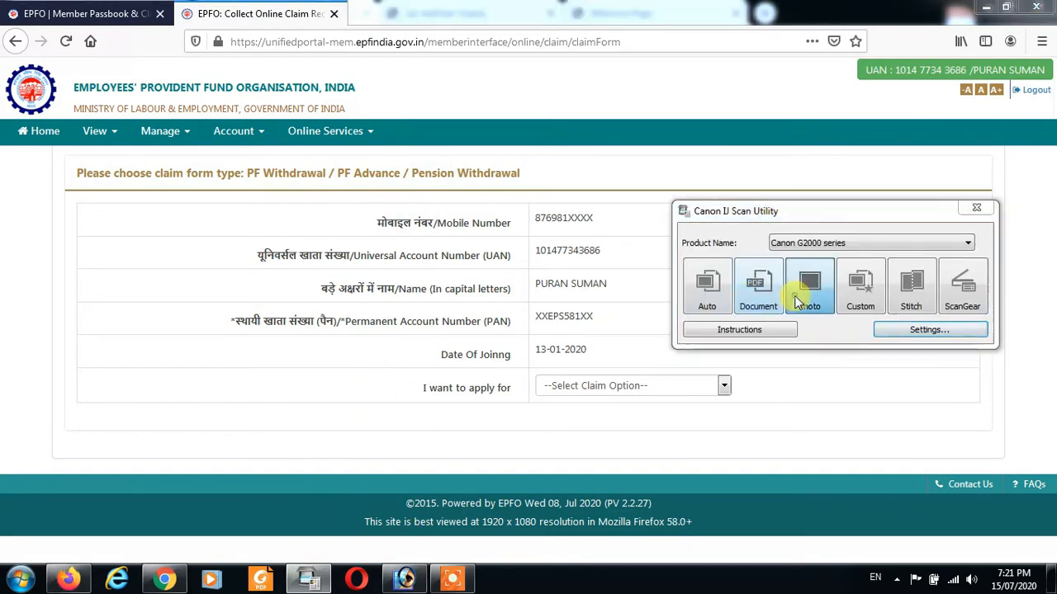
{"action": "left_click", "coordinate": [551, 386]}
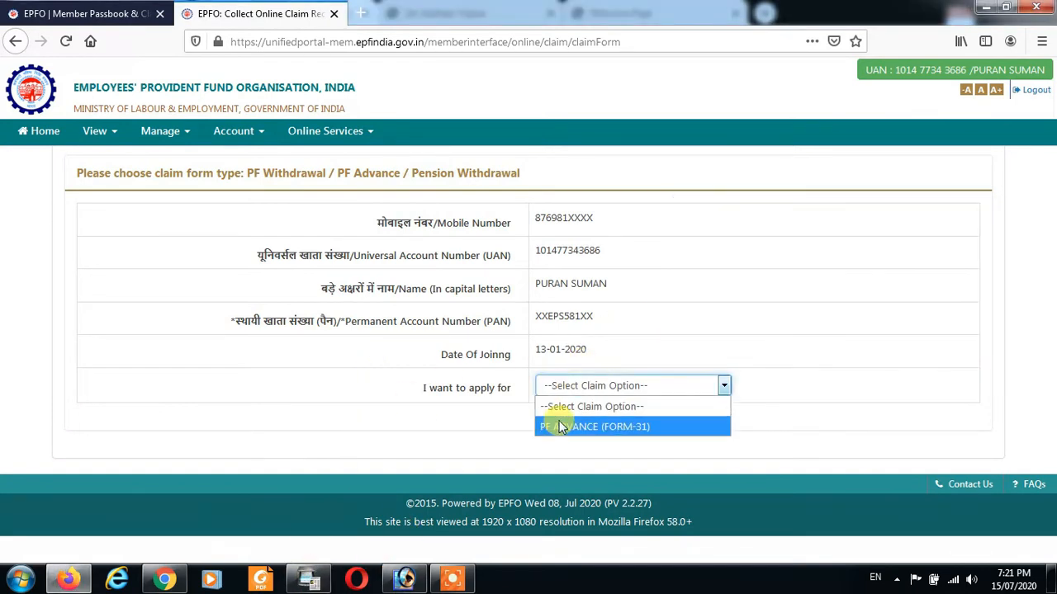
{"action": "left_click", "coordinate": [551, 426]}
{"action": "left_click", "coordinate": [563, 422]}
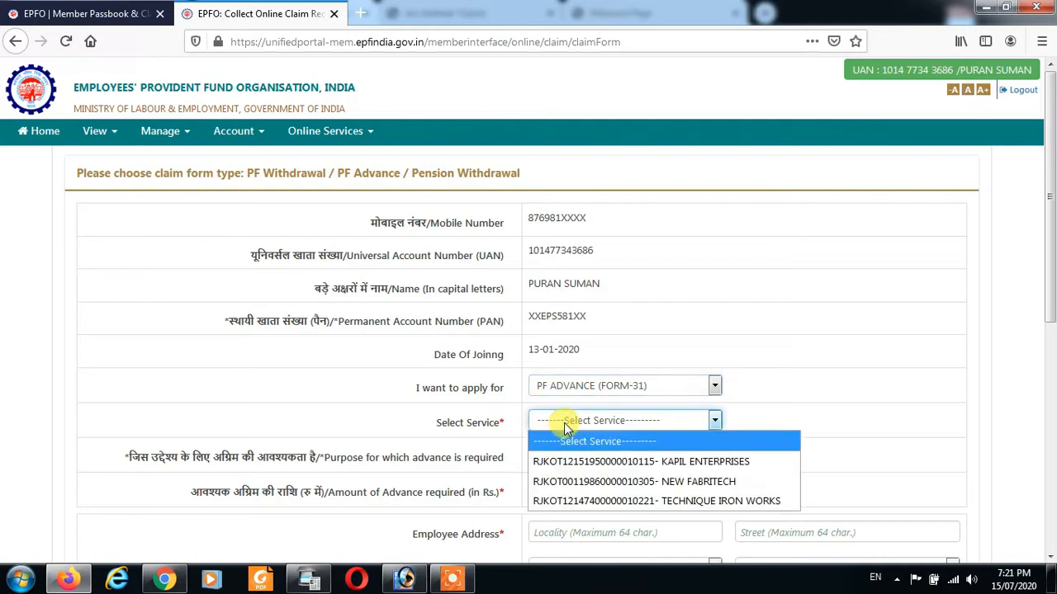
{"action": "left_click", "coordinate": [595, 462]}
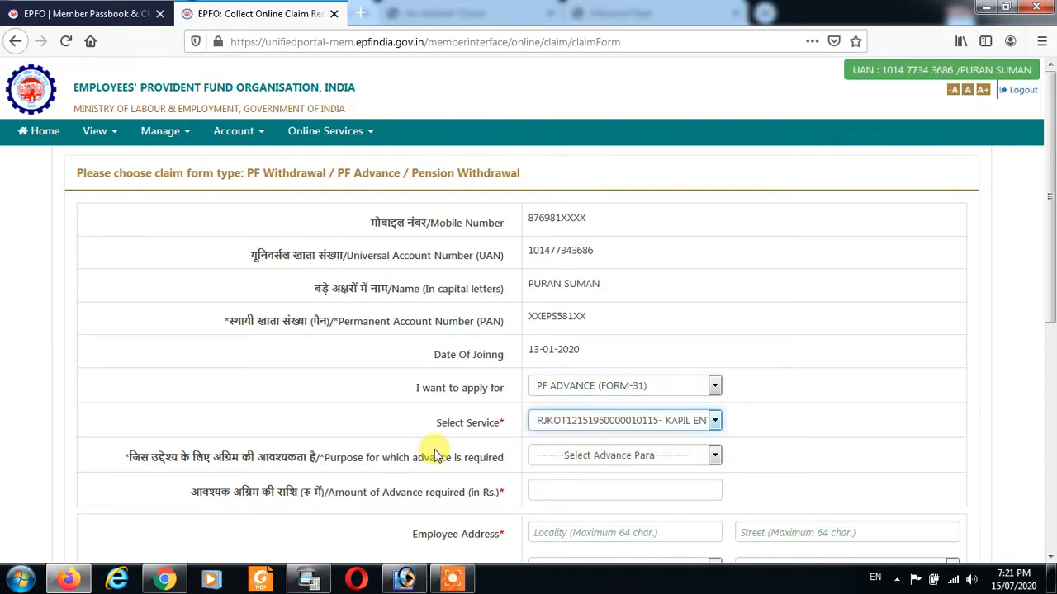
After a quick look at the passbook page, select Illness as the advance purpose.
{"action": "scroll", "coordinate": [430, 443], "scroll_direction": "down", "scroll_amount": 1}
{"action": "scroll", "coordinate": [408, 435], "scroll_direction": "down", "scroll_amount": 1}
{"action": "left_click", "coordinate": [132, 13]}
{"action": "left_click", "coordinate": [251, 8]}
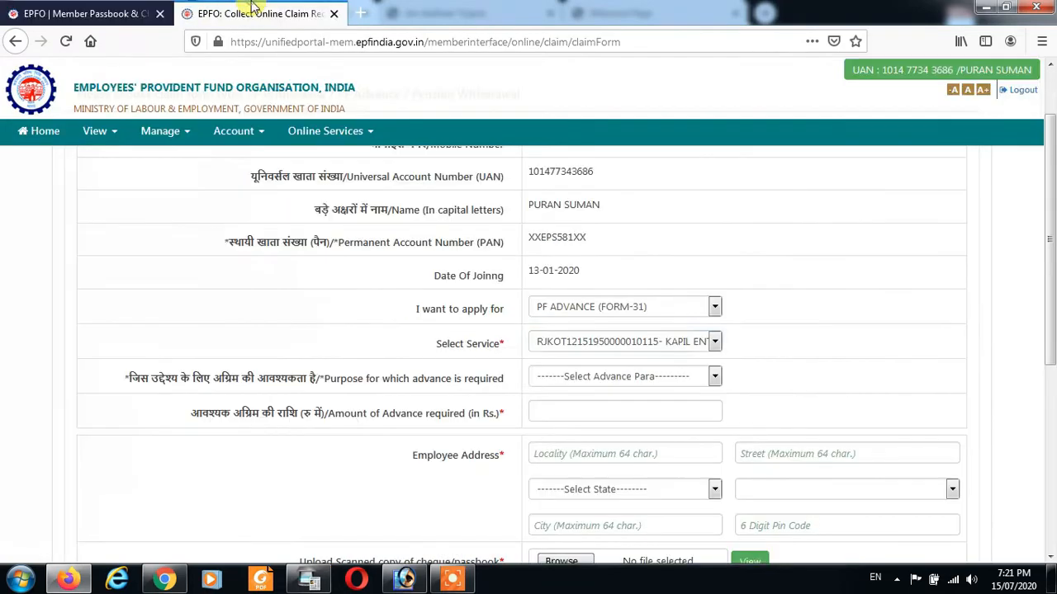
{"action": "left_click", "coordinate": [600, 380]}
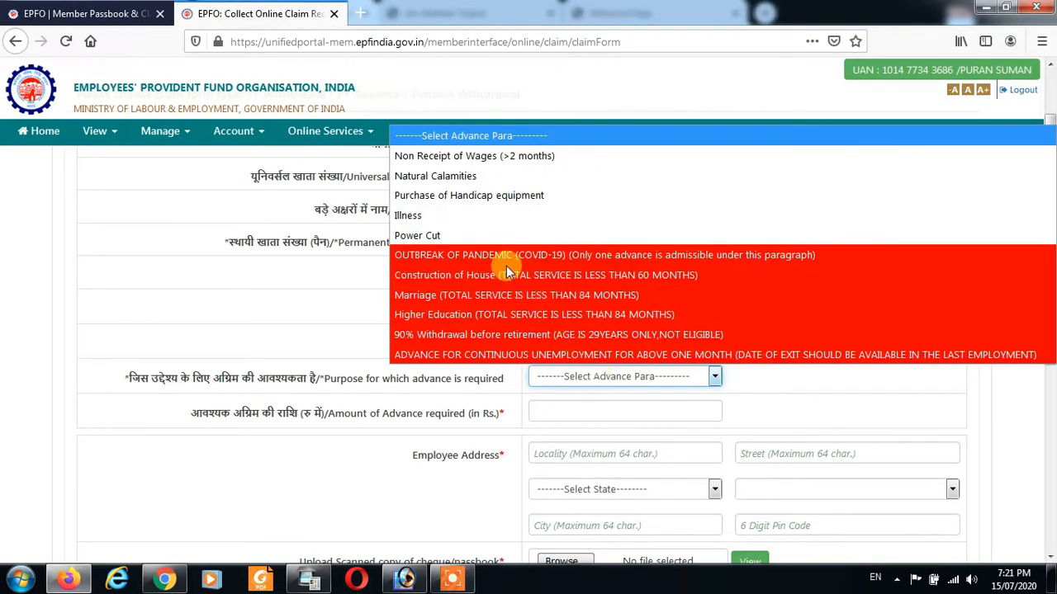
{"action": "left_click", "coordinate": [408, 220]}
{"action": "left_click", "coordinate": [561, 410]}
{"action": "scroll", "coordinate": [496, 314], "scroll_direction": "down", "scroll_amount": 2}
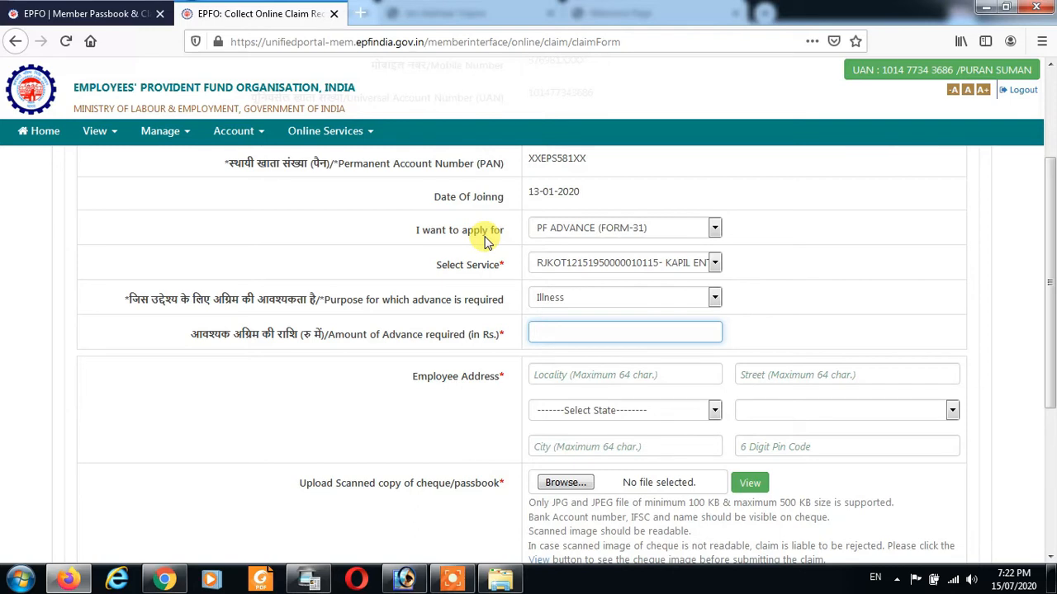
Enter the advance amount, correcting it from 1000 to 1100.
{"action": "type", "text": "1000"}
{"action": "left_click", "coordinate": [598, 375]}
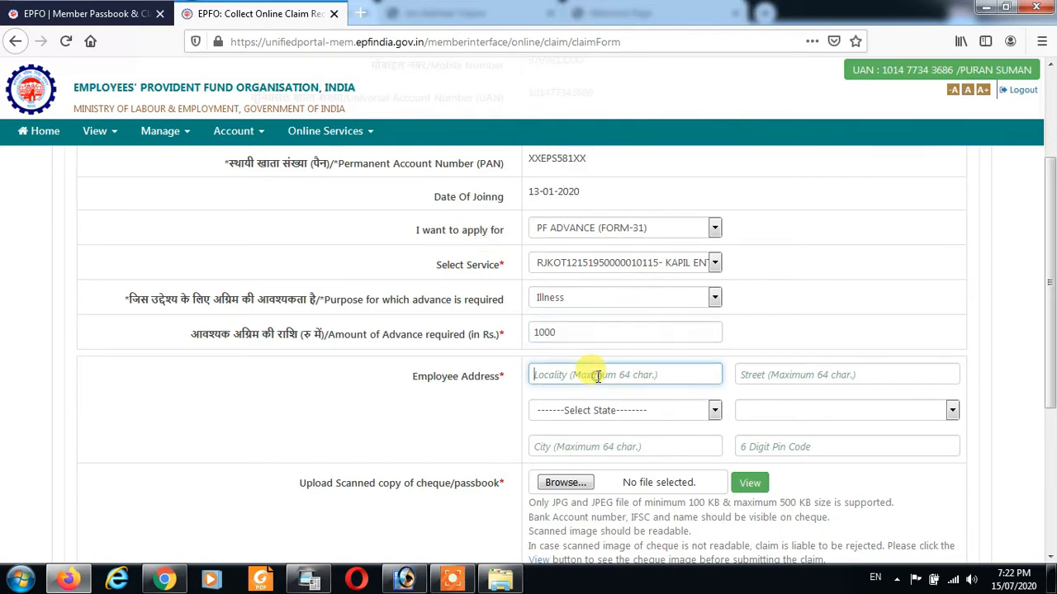
{"action": "double_click", "coordinate": [547, 331]}
{"action": "type", "text": "1100"}
Fill in the employee's address locality and street fields.
{"action": "left_click", "coordinate": [549, 370]}
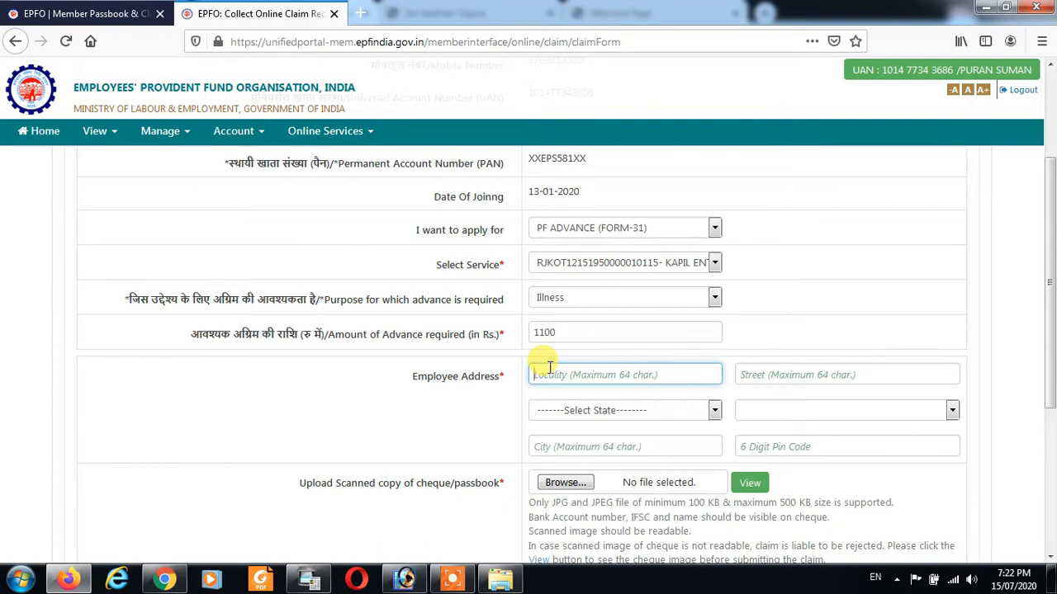
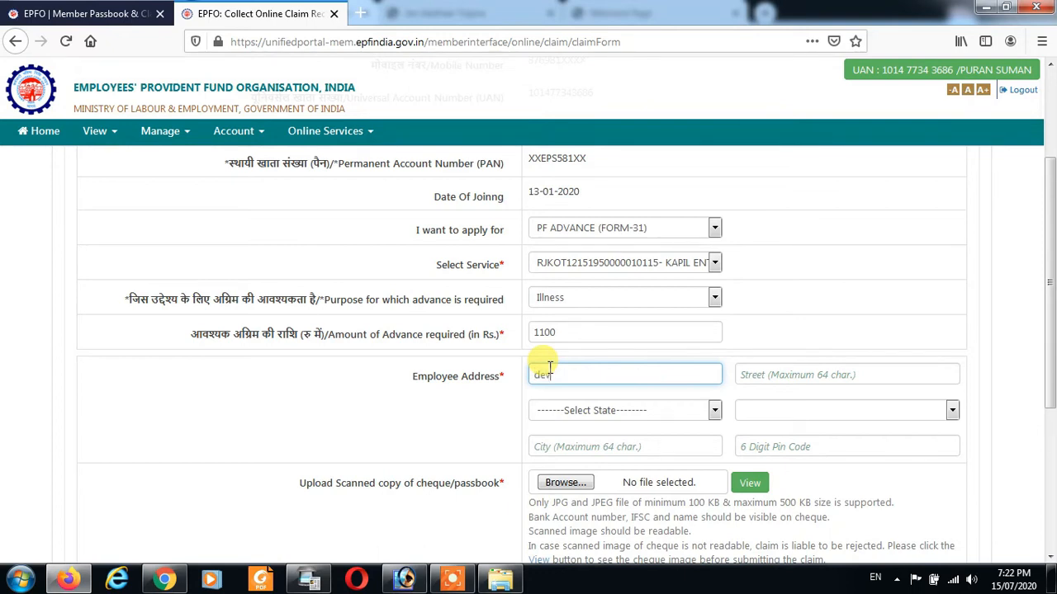
{"action": "key", "text": "Tab"}
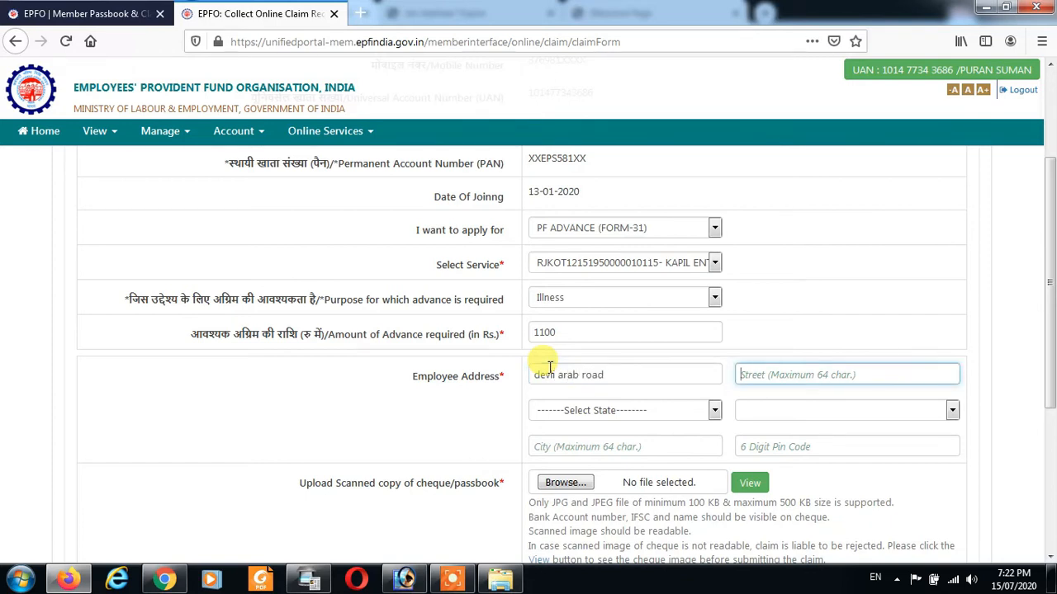
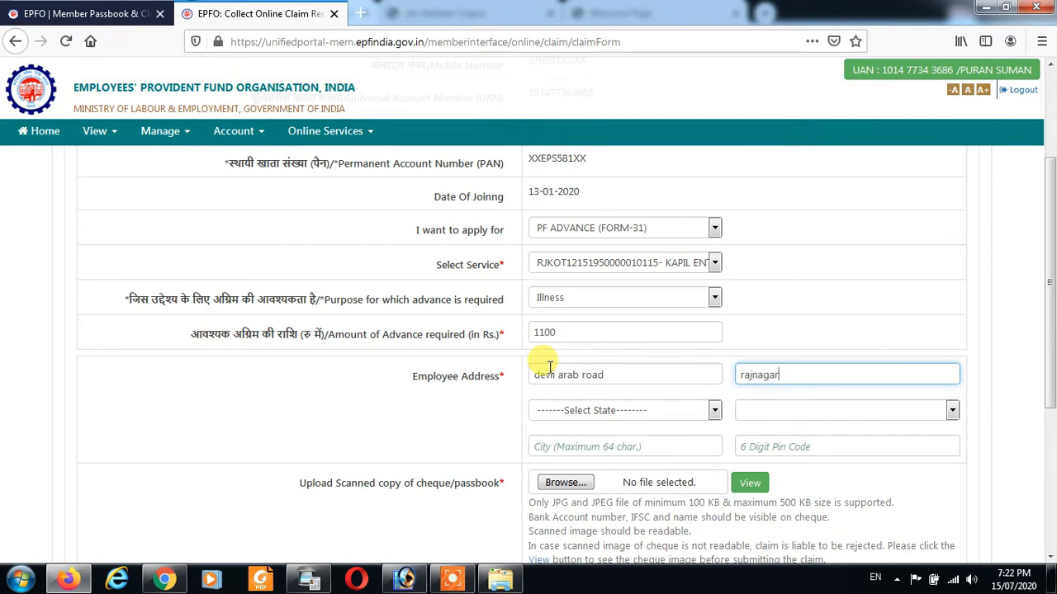
Set the state to RAJASTHAN and the district to KOTA, correcting an initial NAGAUR pick.
{"action": "key", "text": "Tab"}
{"action": "key", "text": "r"}
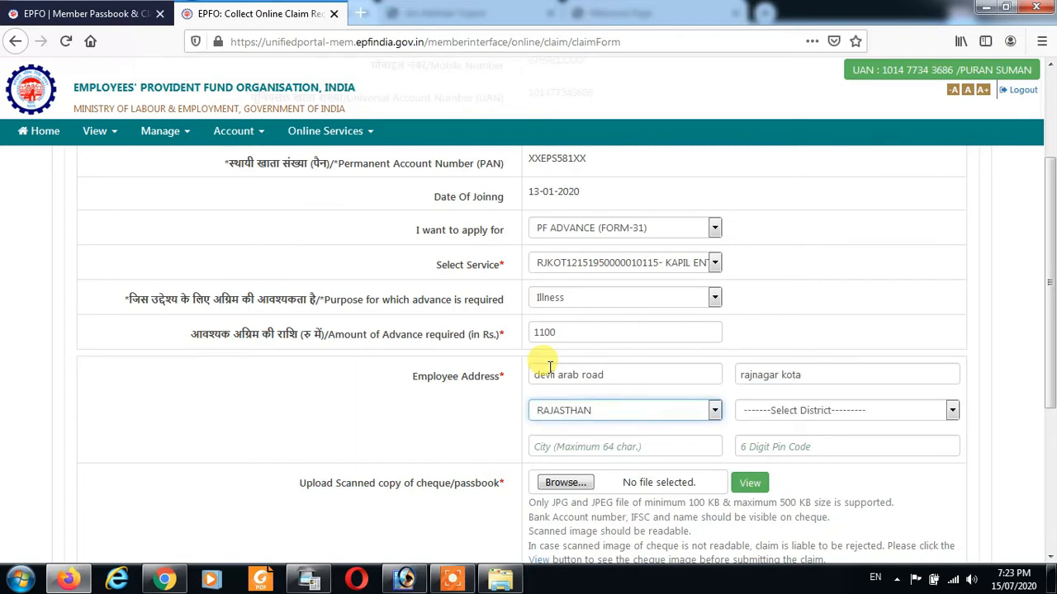
{"action": "key", "text": "Tab"}
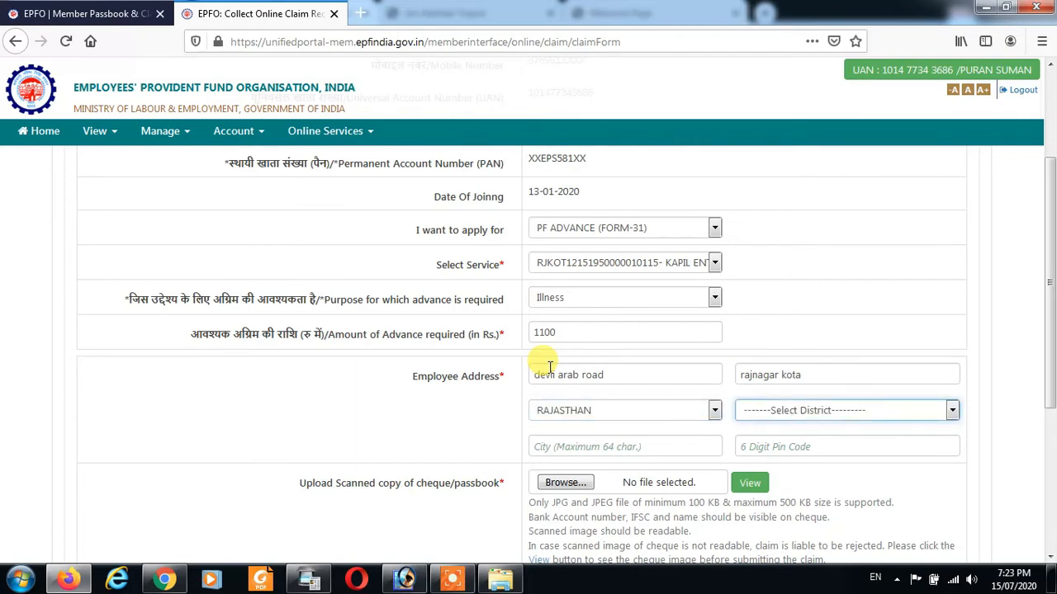
{"action": "left_click", "coordinate": [921, 409]}
{"action": "scroll", "coordinate": [856, 229], "scroll_direction": "down", "scroll_amount": 3}
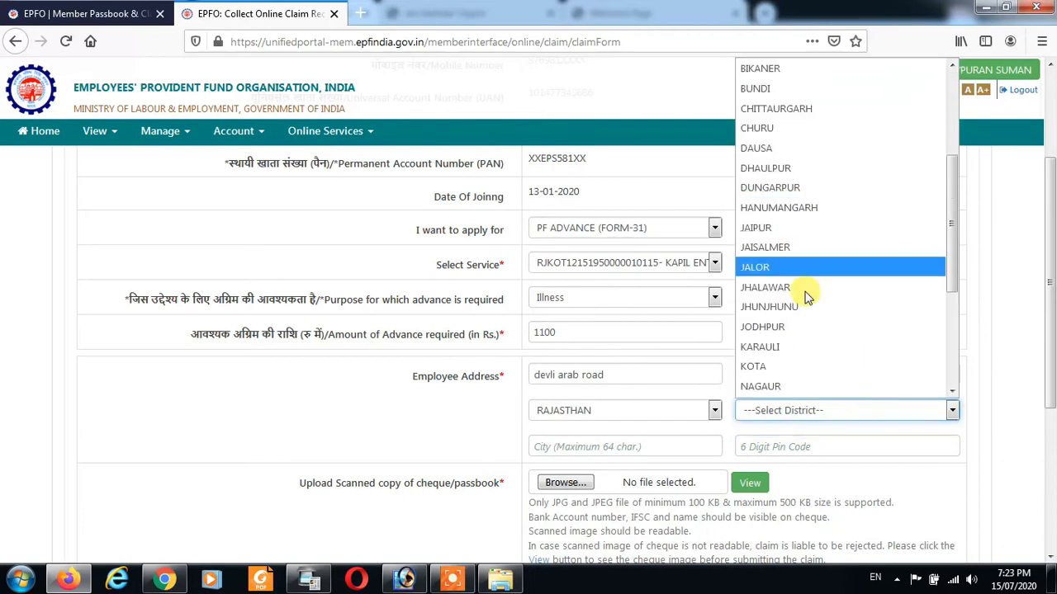
{"action": "scroll", "coordinate": [779, 268], "scroll_direction": "down", "scroll_amount": 3}
{"action": "left_click", "coordinate": [780, 207]}
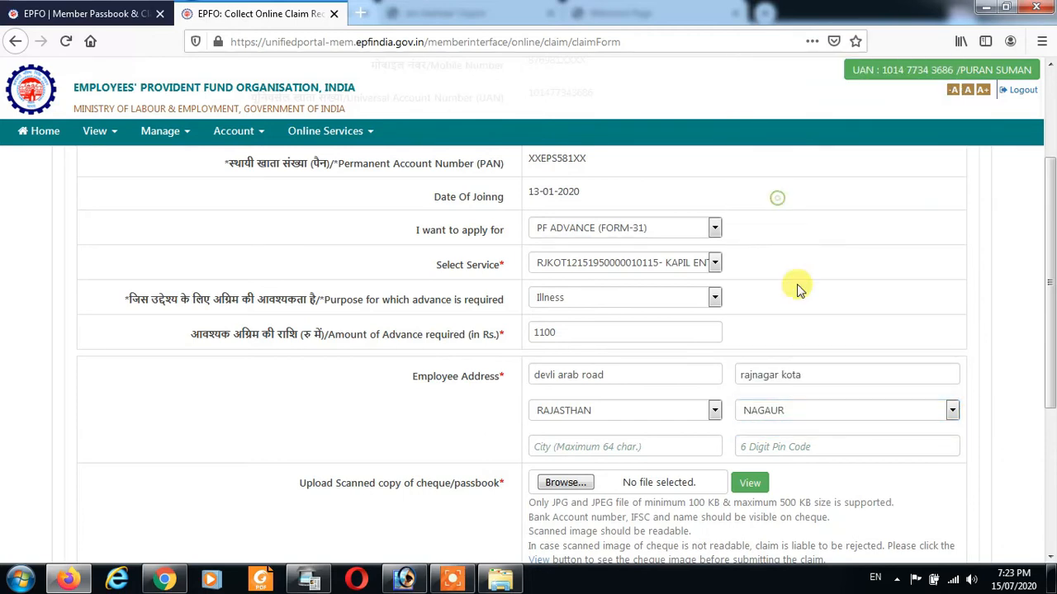
{"action": "left_click", "coordinate": [759, 413]}
{"action": "left_click", "coordinate": [755, 367]}
Enter kota as the city and the address's 6-digit pin code.
{"action": "left_click", "coordinate": [595, 447]}
{"action": "type", "text": "kota"}
{"action": "key", "text": "Tab"}
{"action": "type", "text": "324004"}
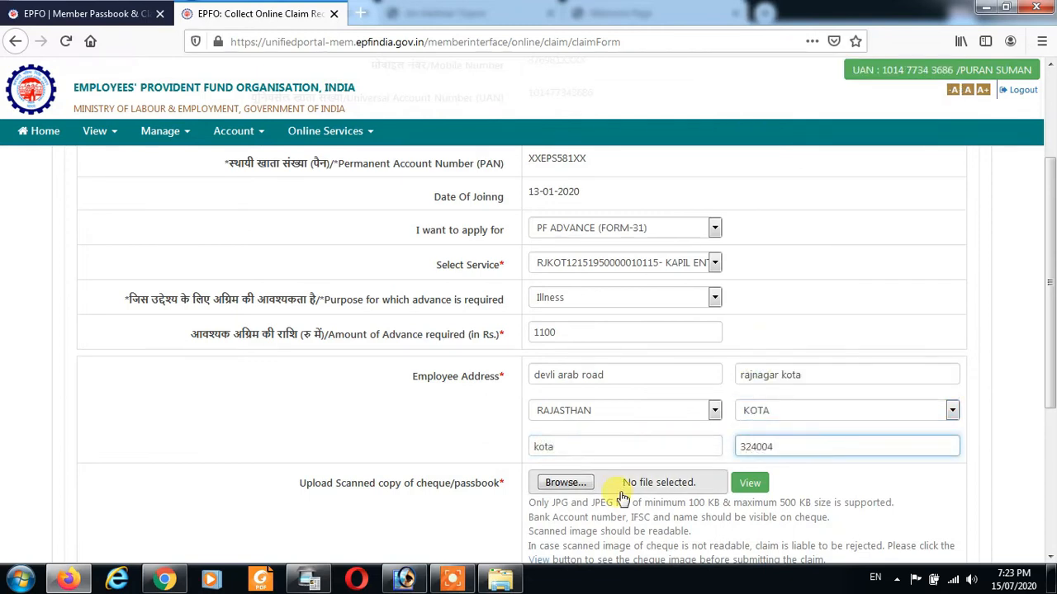
{"action": "left_click", "coordinate": [566, 485]}
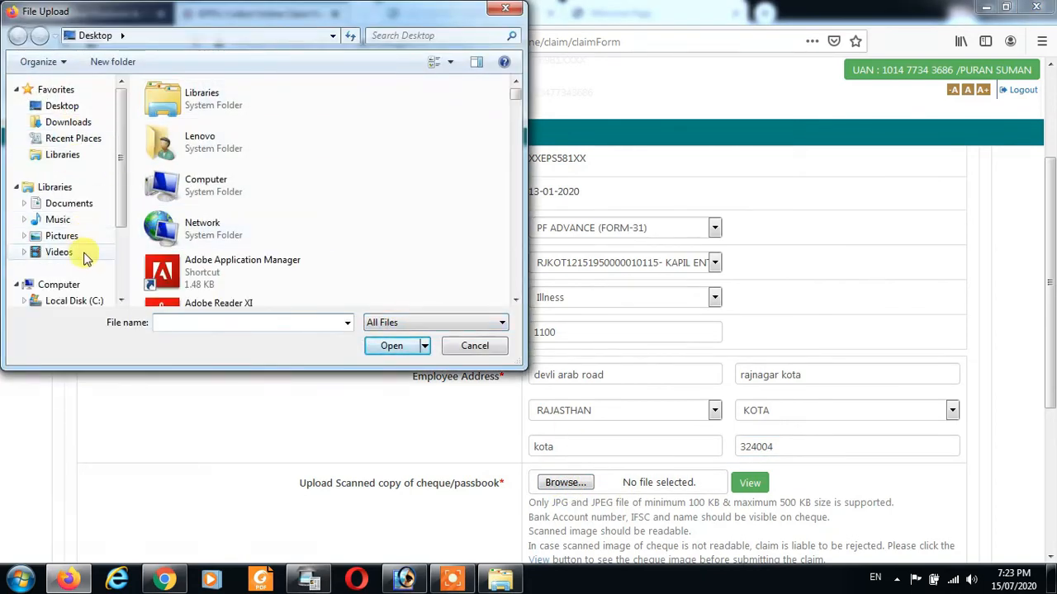
Attach the cheque scan IMG_20200715_0003.jpg from the Documents library.
{"action": "left_click", "coordinate": [71, 123]}
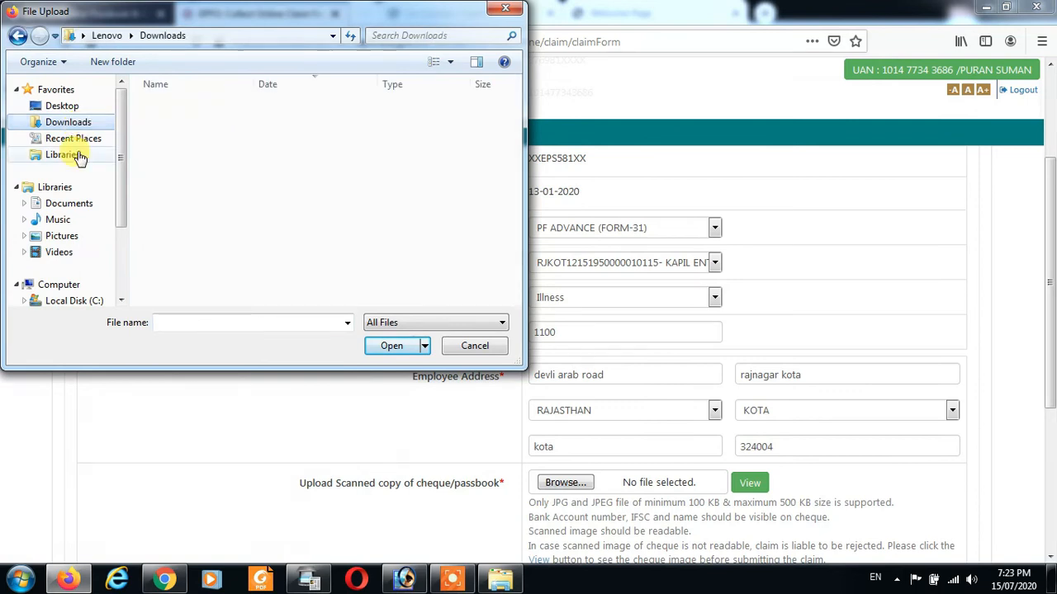
{"action": "left_click", "coordinate": [58, 203]}
{"action": "left_click", "coordinate": [224, 276]}
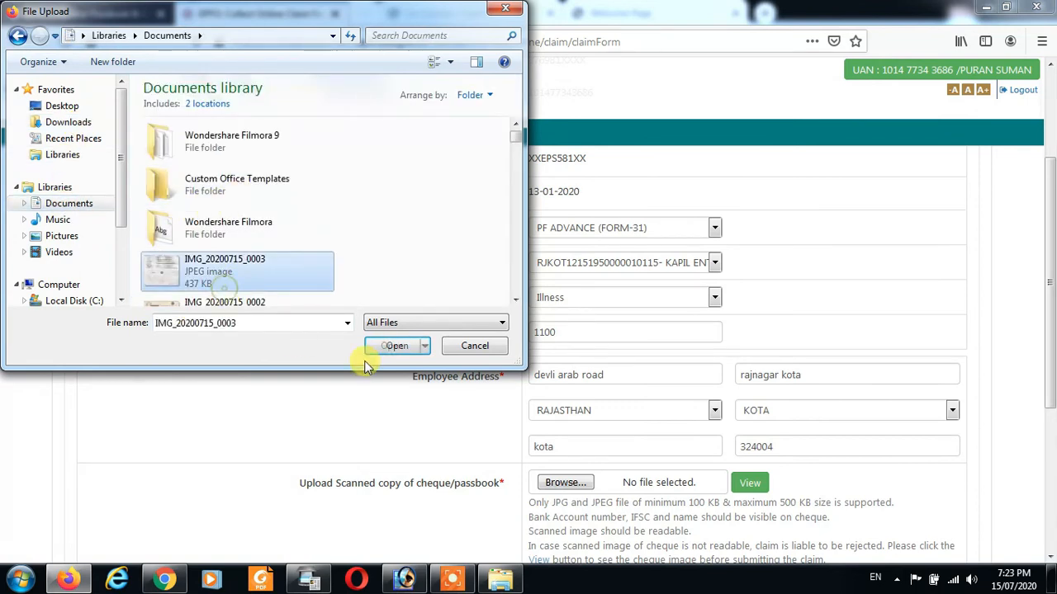
{"action": "left_click", "coordinate": [397, 346]}
Tick the Aadhaar declaration and request an Aadhaar OTP to the registered mobile.
{"action": "scroll", "coordinate": [878, 413], "scroll_direction": "down", "scroll_amount": 5}
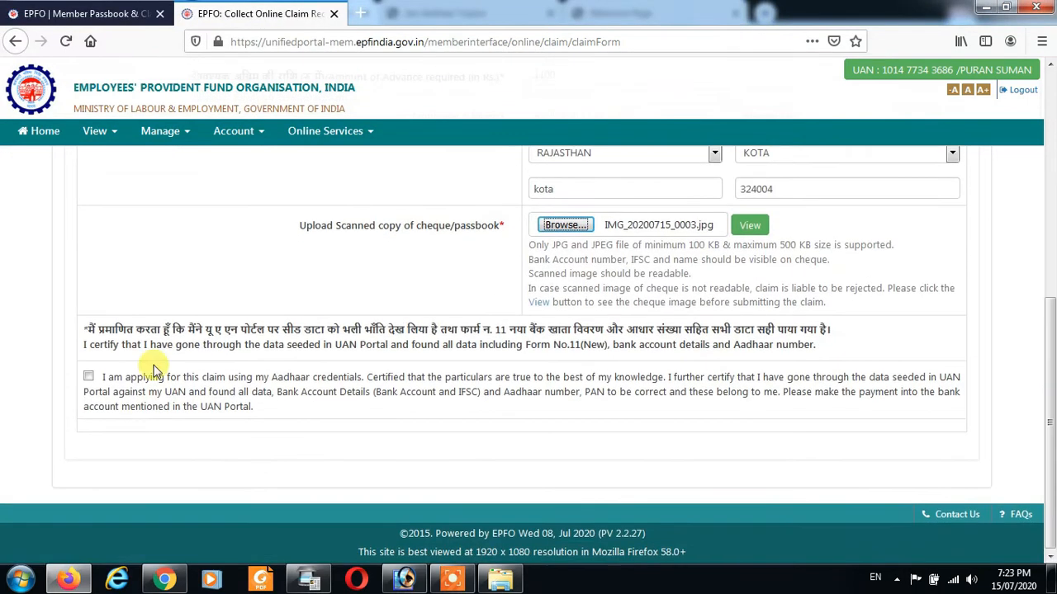
{"action": "left_click", "coordinate": [88, 375]}
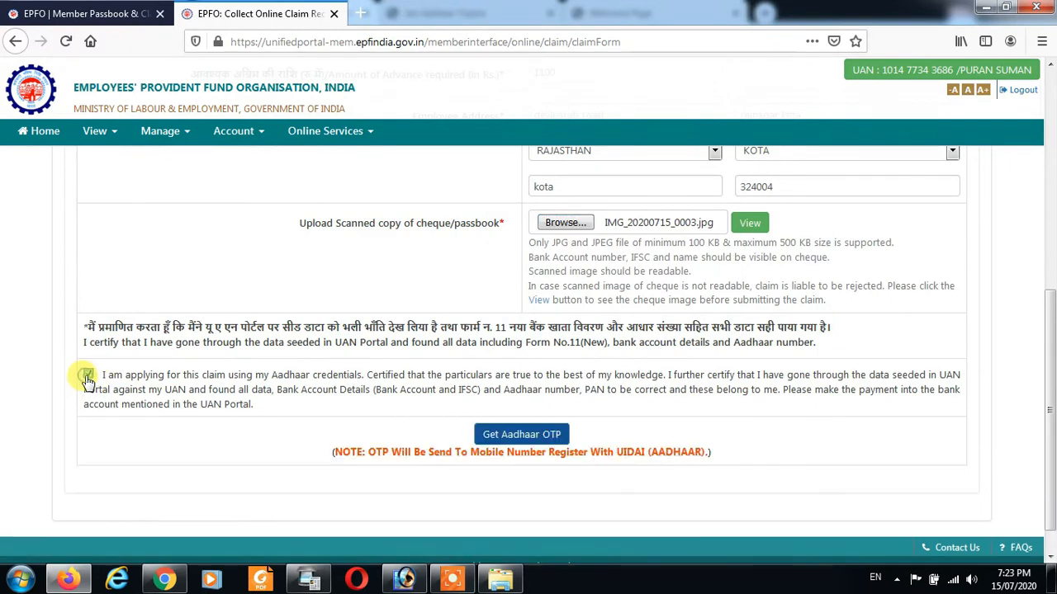
{"action": "left_click", "coordinate": [523, 435]}
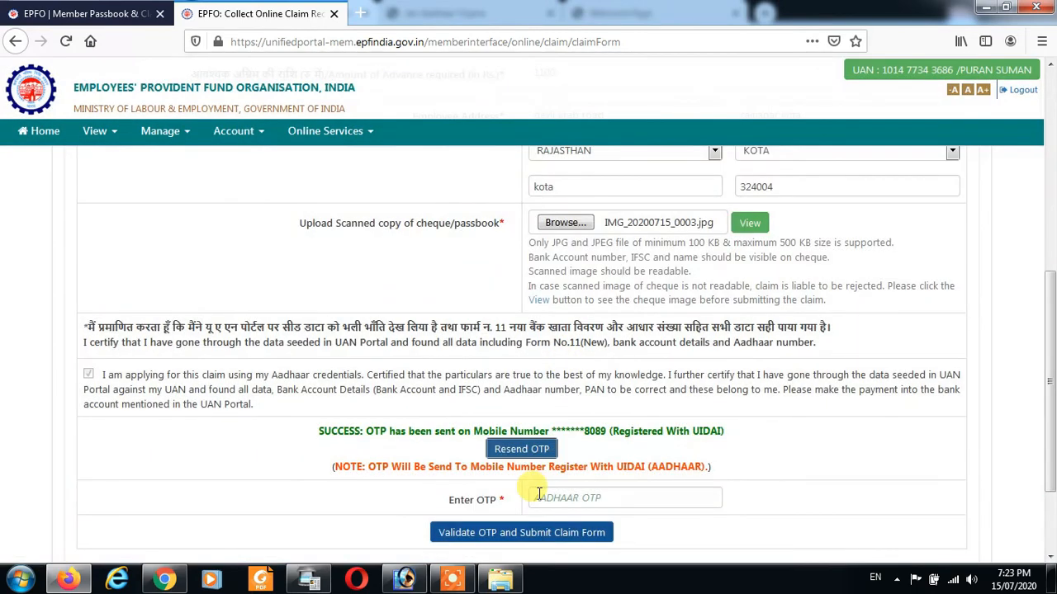
{"action": "left_click", "coordinate": [537, 495]}
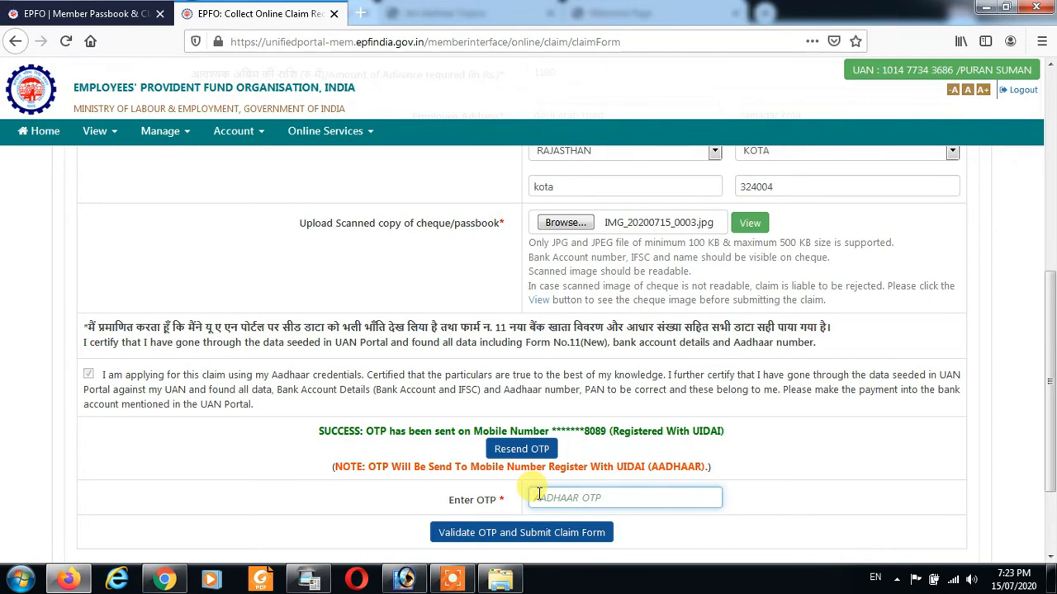
Enter the received Aadhaar OTP, then validate it and submit the claim form.
{"action": "scroll", "coordinate": [680, 484], "scroll_direction": "down", "scroll_amount": 3}
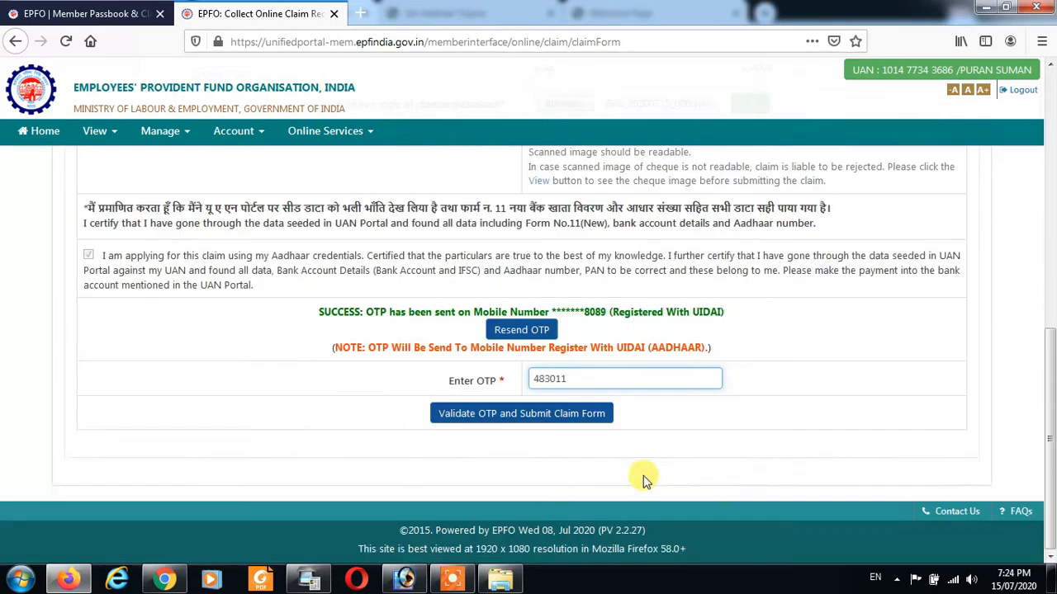
{"action": "left_click", "coordinate": [506, 417]}
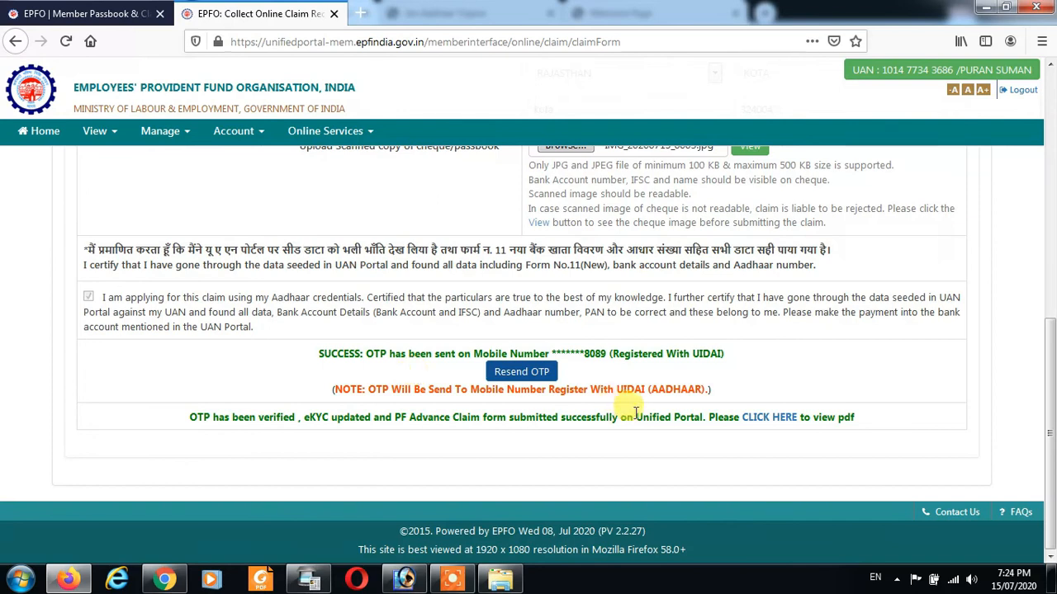
Open the two-page claim form PDF from the CLICK HERE link and print it.
{"action": "left_click", "coordinate": [763, 420]}
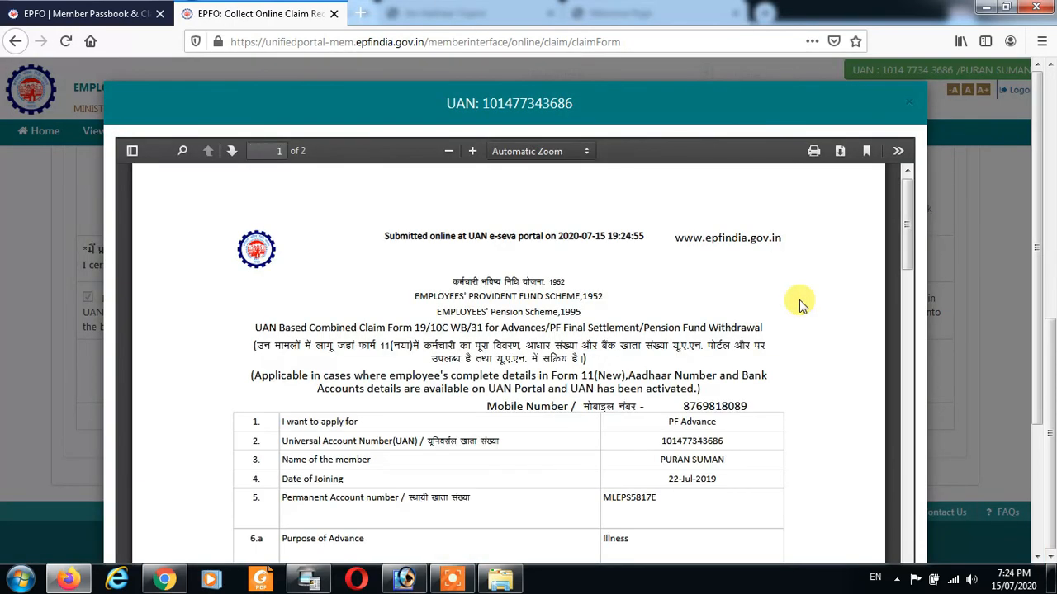
{"action": "scroll", "coordinate": [801, 314], "scroll_direction": "down", "scroll_amount": 5}
{"action": "scroll", "coordinate": [805, 343], "scroll_direction": "down", "scroll_amount": 10}
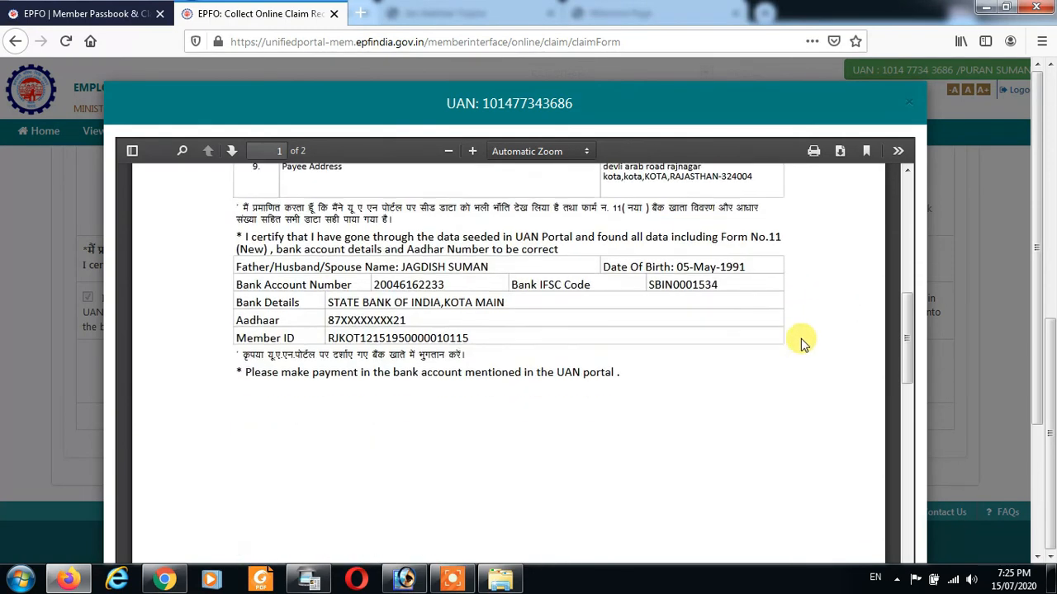
{"action": "left_click", "coordinate": [813, 153]}
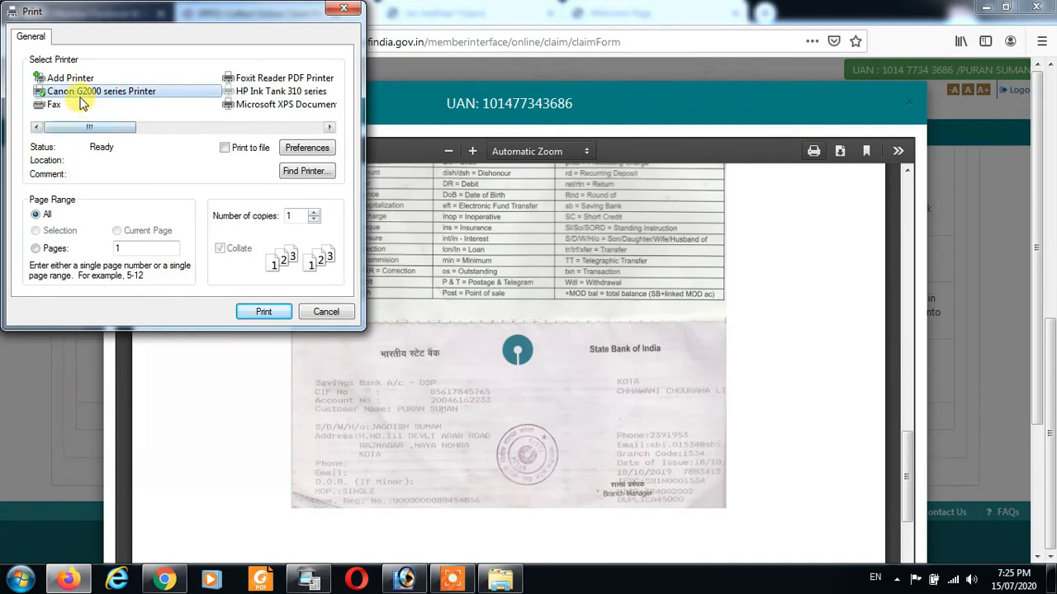
{"action": "left_click", "coordinate": [254, 315]}
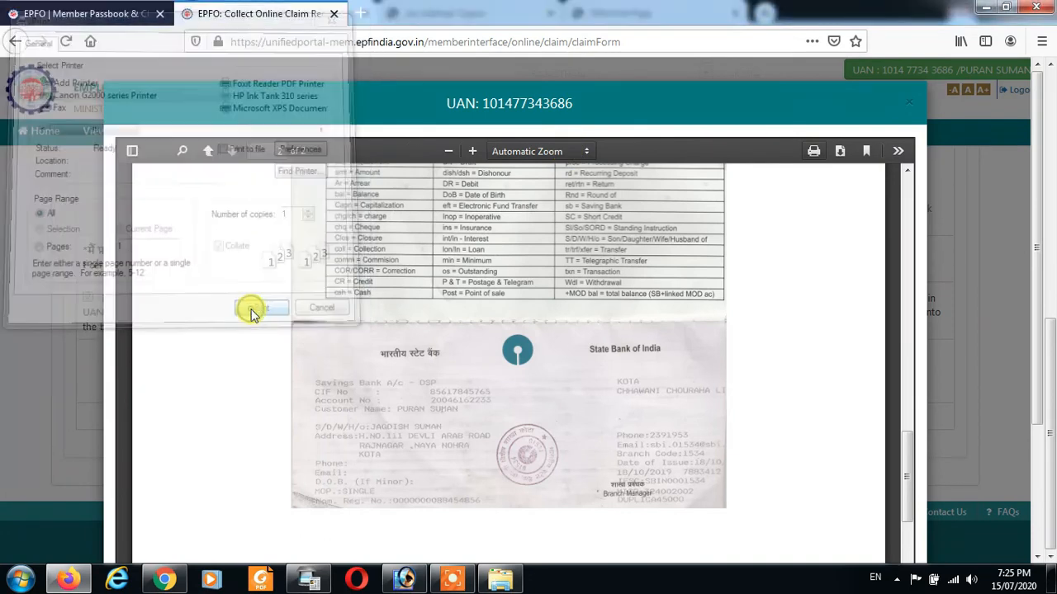